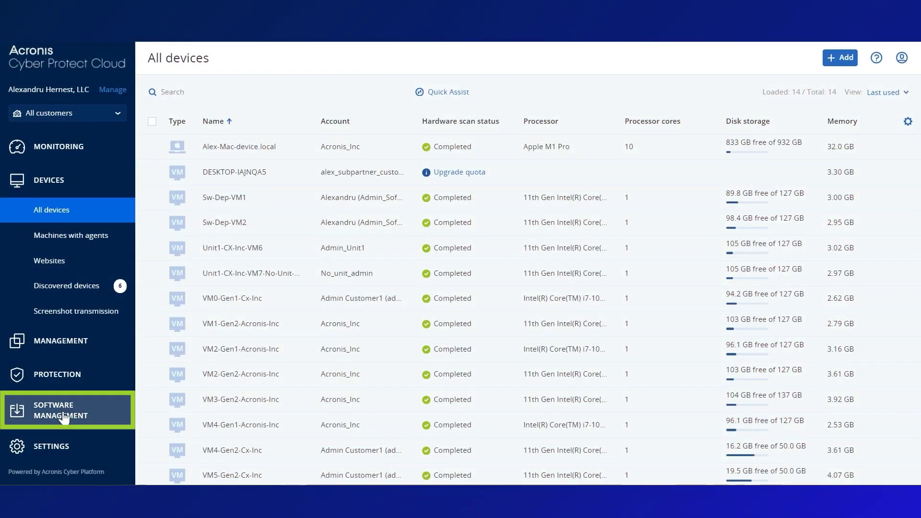
# Go to Software Management's My packages page showing the 7-Zip and Adobe Reader packages.
pyautogui.click(63, 418)
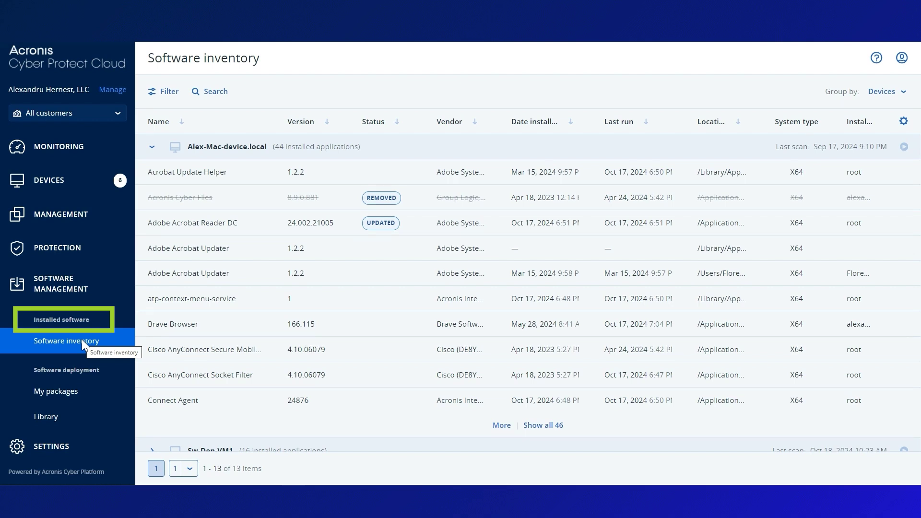
pyautogui.click(67, 389)
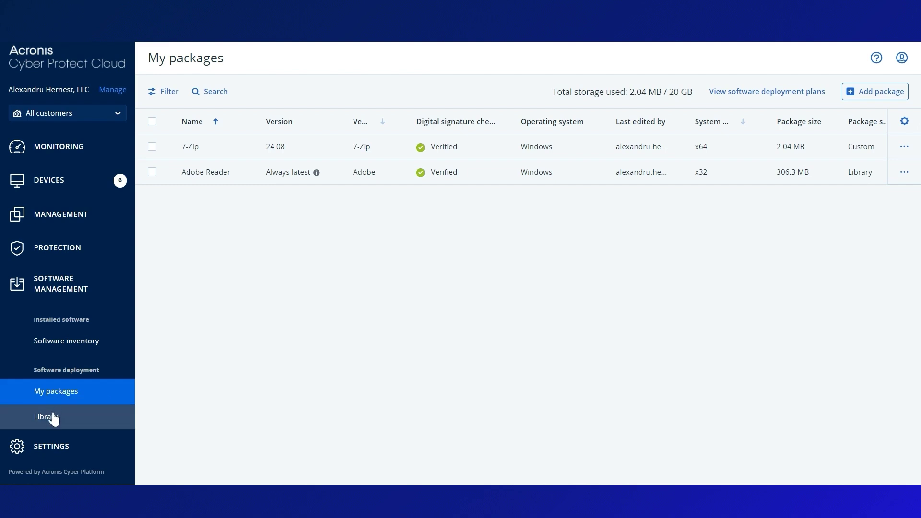
# Find Google Chrome in the software Library and begin adding it to My packages.
pyautogui.click(52, 415)
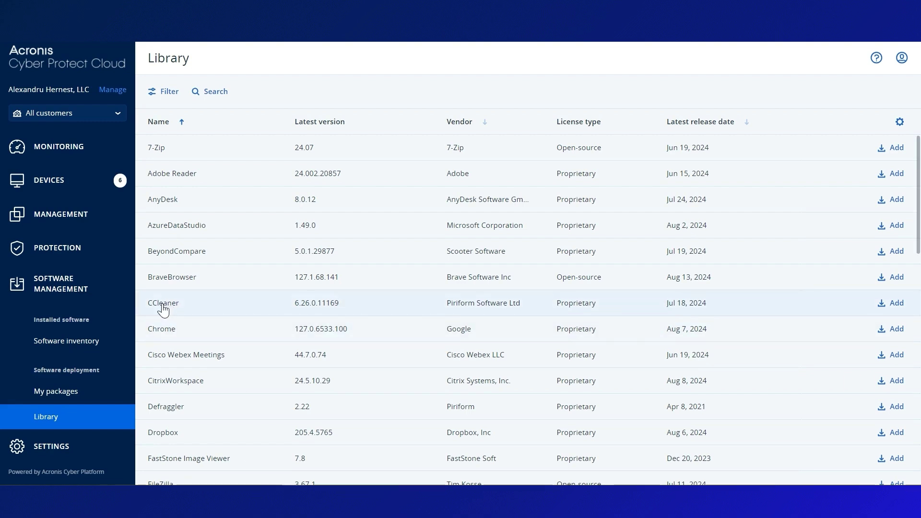
pyautogui.click(173, 327)
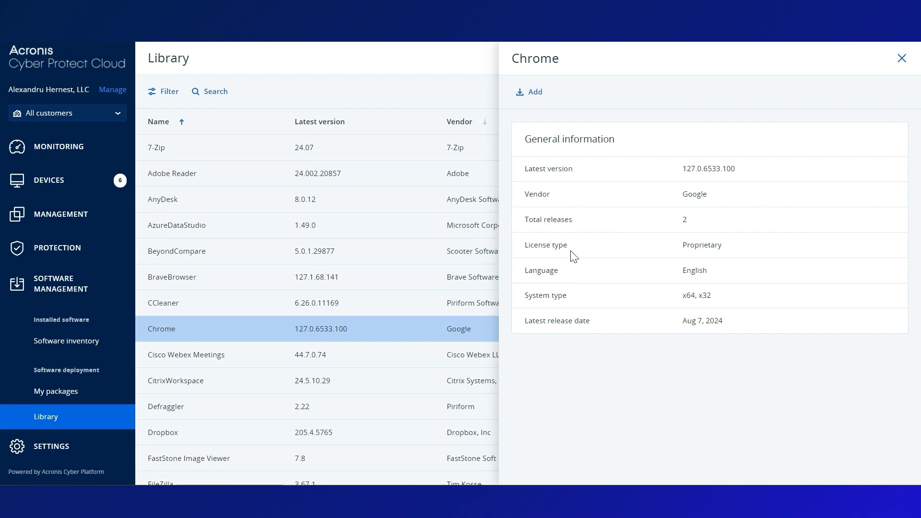
pyautogui.click(530, 94)
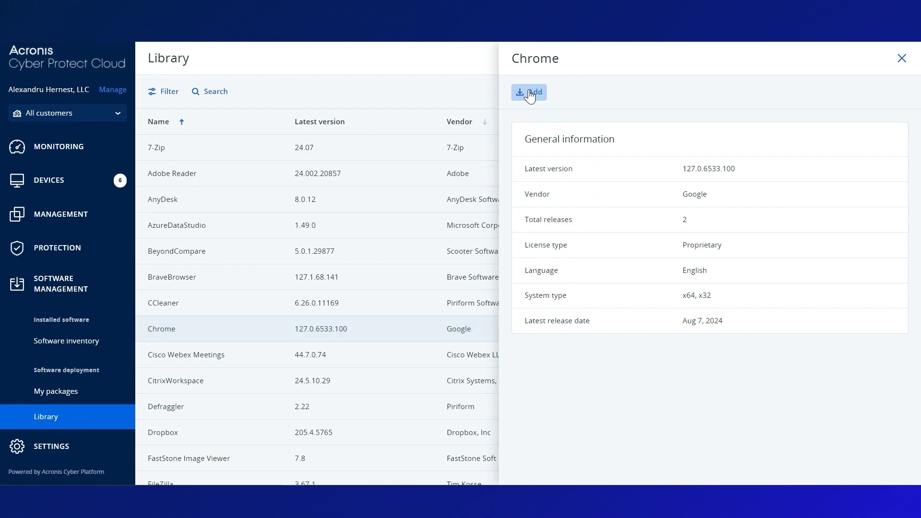
pyautogui.click(530, 94)
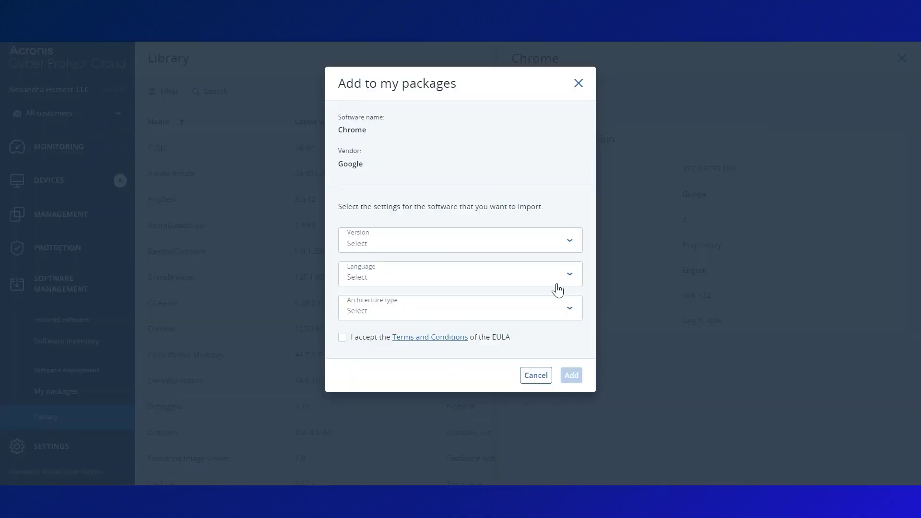
# Set Chrome to the Latest version, English language, and x64 architecture for Windows.
pyautogui.click(470, 244)
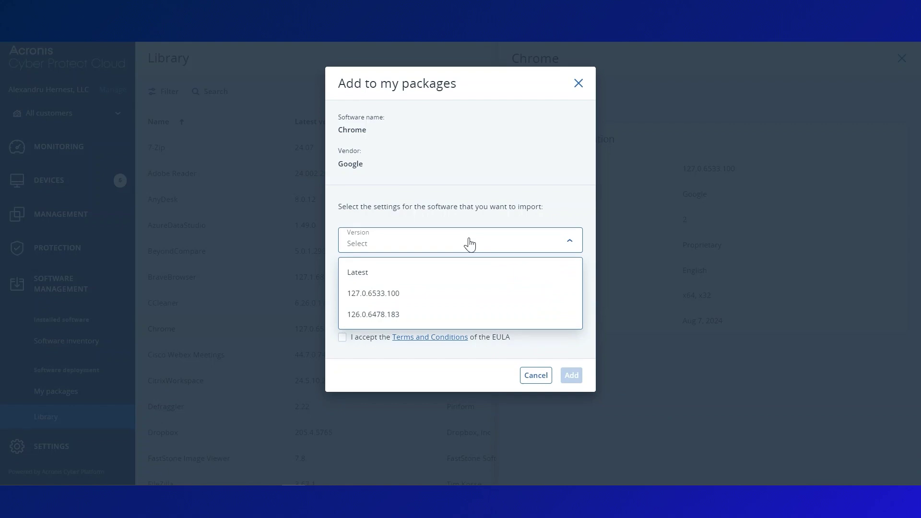
pyautogui.click(382, 278)
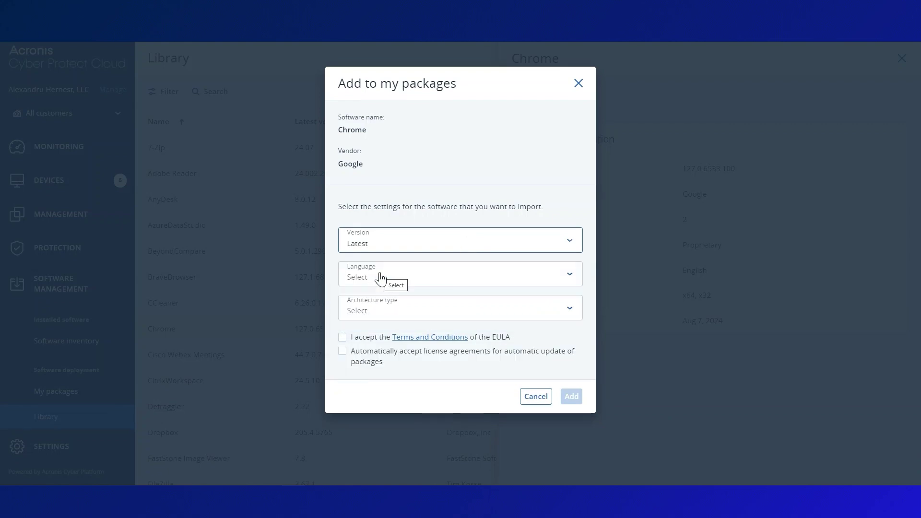
pyautogui.click(391, 278)
pyautogui.click(375, 302)
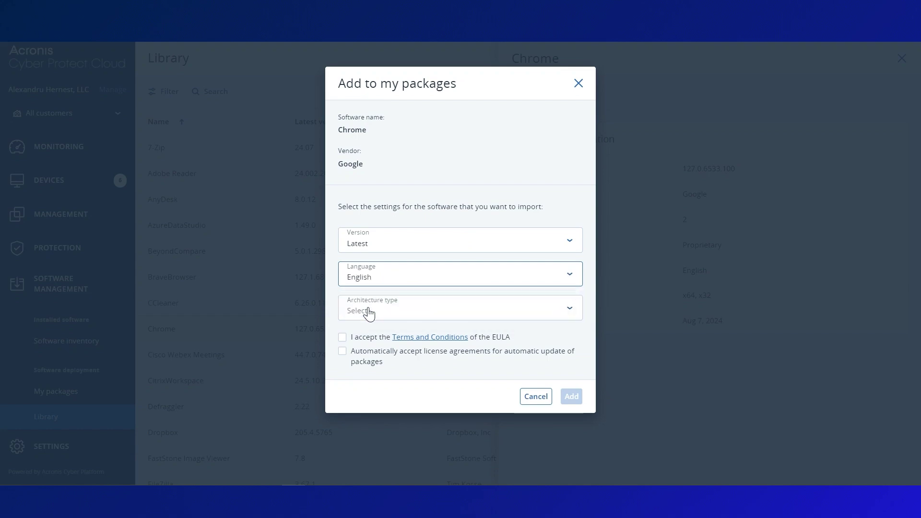
pyautogui.click(368, 315)
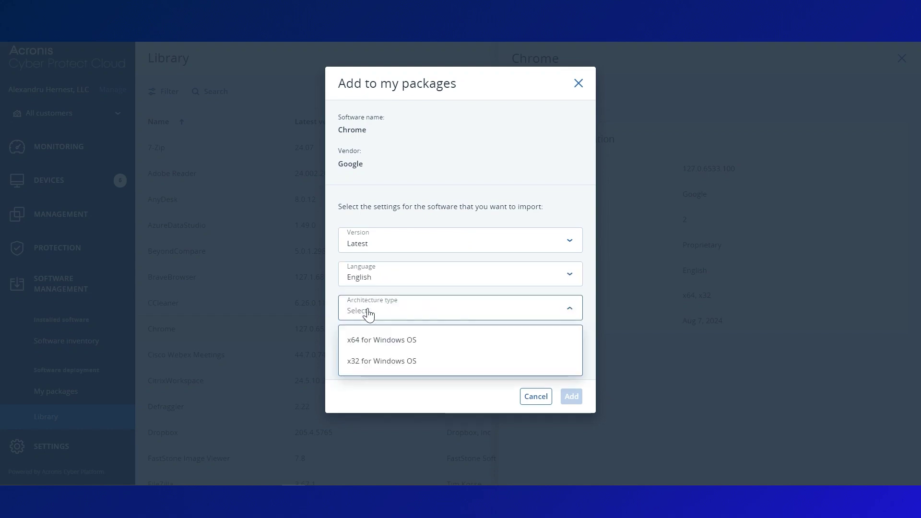
pyautogui.click(367, 343)
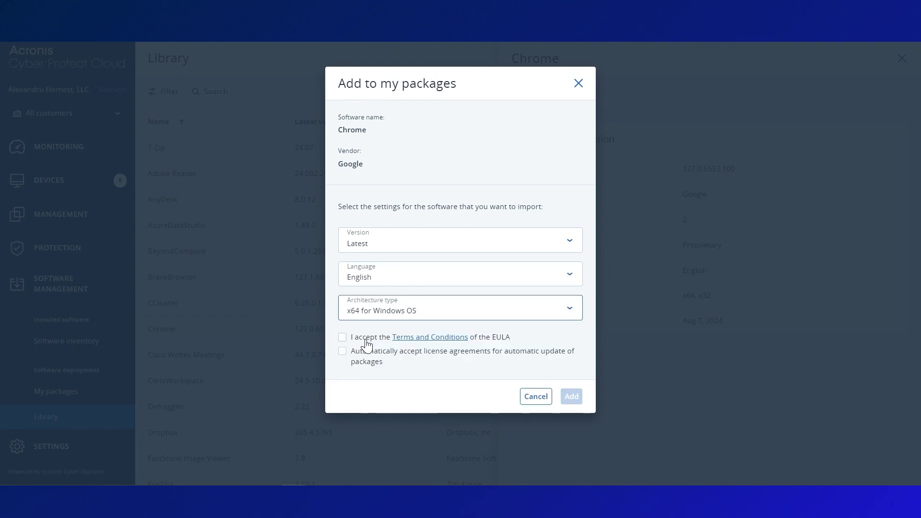
# Accept both EULA options, add Chrome, and return to the My packages list.
pyautogui.click(341, 338)
pyautogui.click(342, 351)
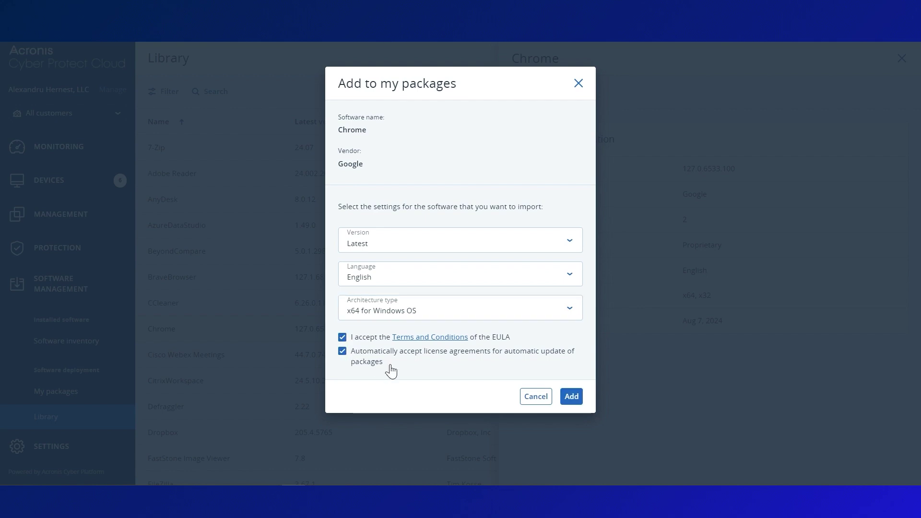
pyautogui.click(572, 396)
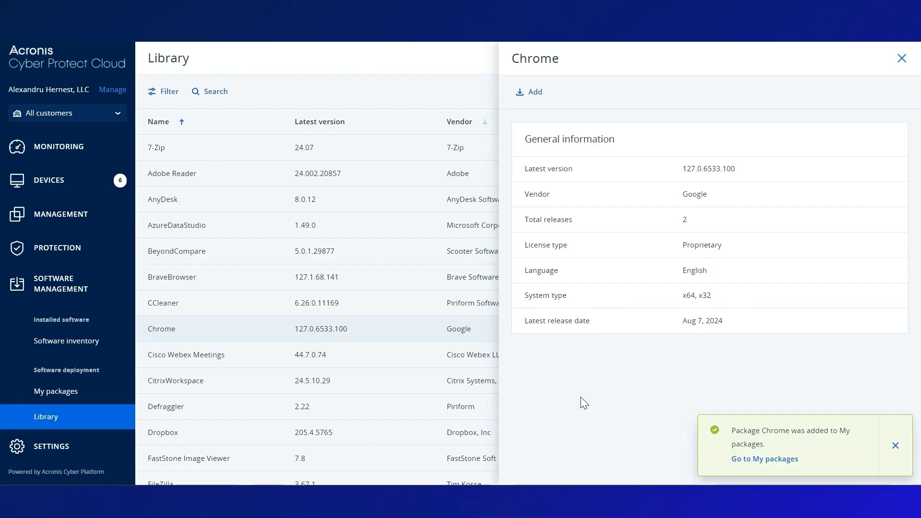
pyautogui.click(771, 460)
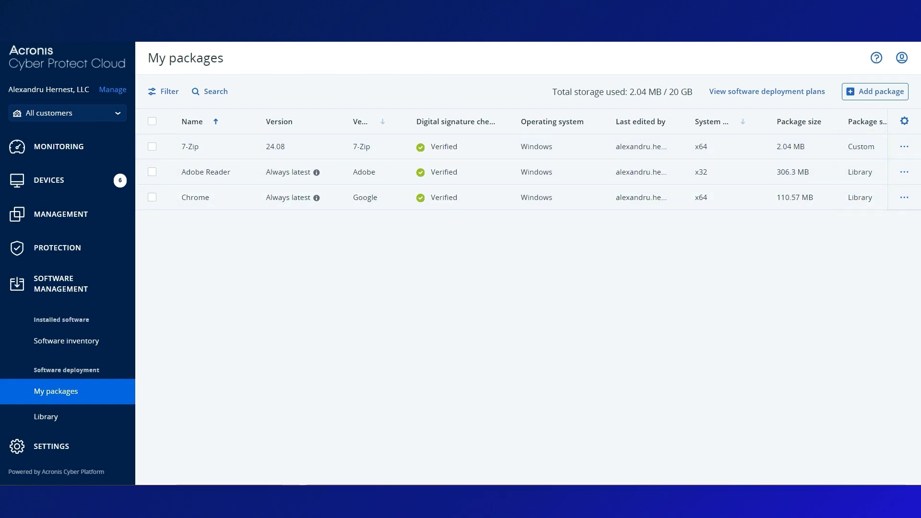
pyautogui.click(870, 93)
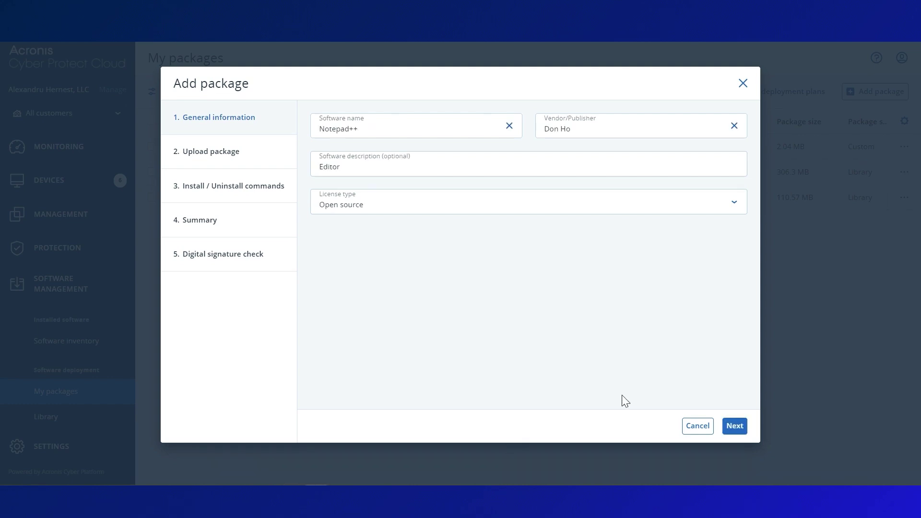
# Upload the Notepad++ x64 installer file and enter version 8.6.1.
pyautogui.click(736, 427)
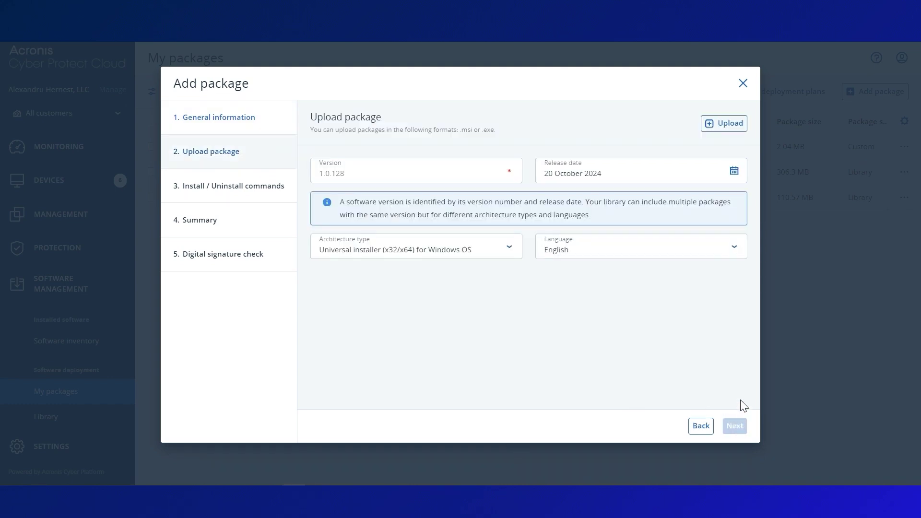
pyautogui.click(595, 201)
pyautogui.press('Return')
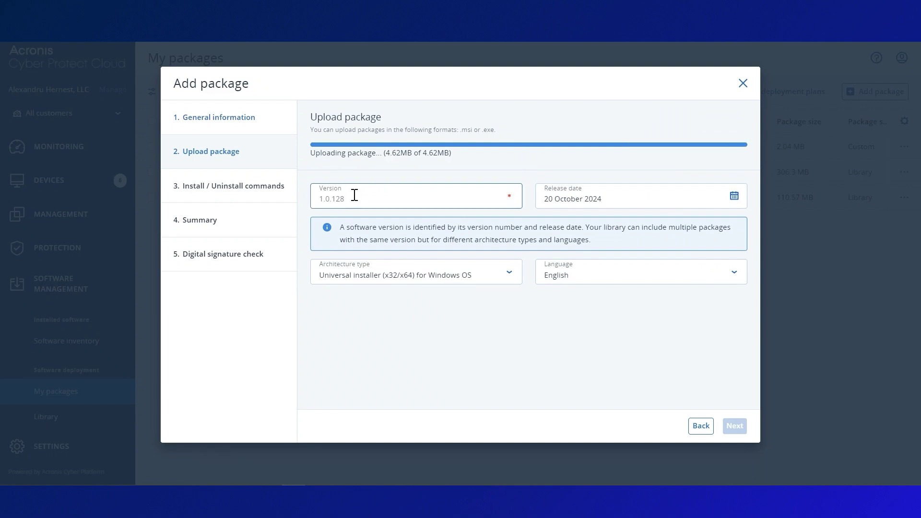
pyautogui.write('8')
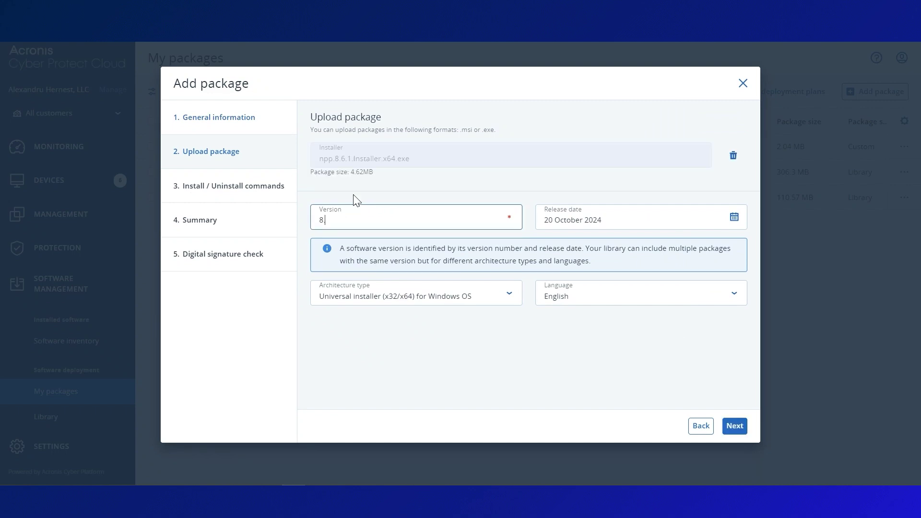
pyautogui.write('.6.1')
pyautogui.press('Tab')
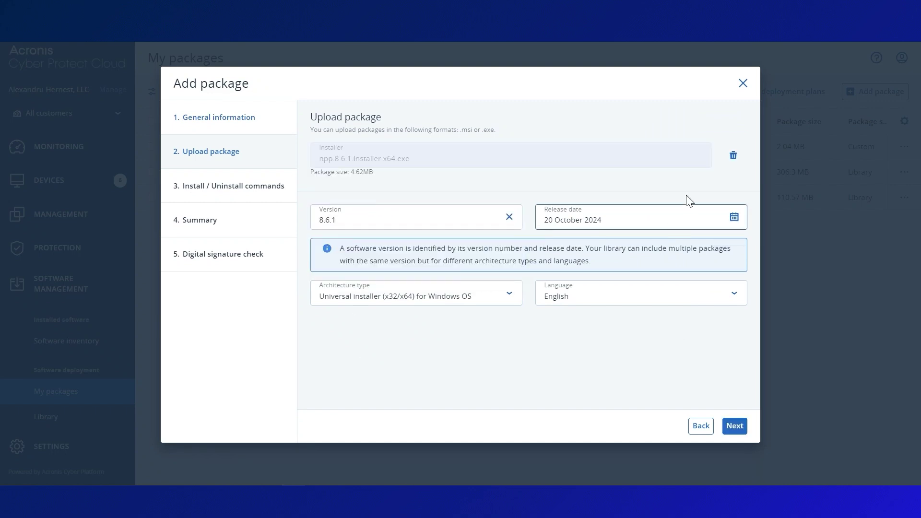
# Set release date 01 October 2024 and x64 Windows architecture, keeping English language.
pyautogui.click(638, 224)
pyautogui.click(593, 299)
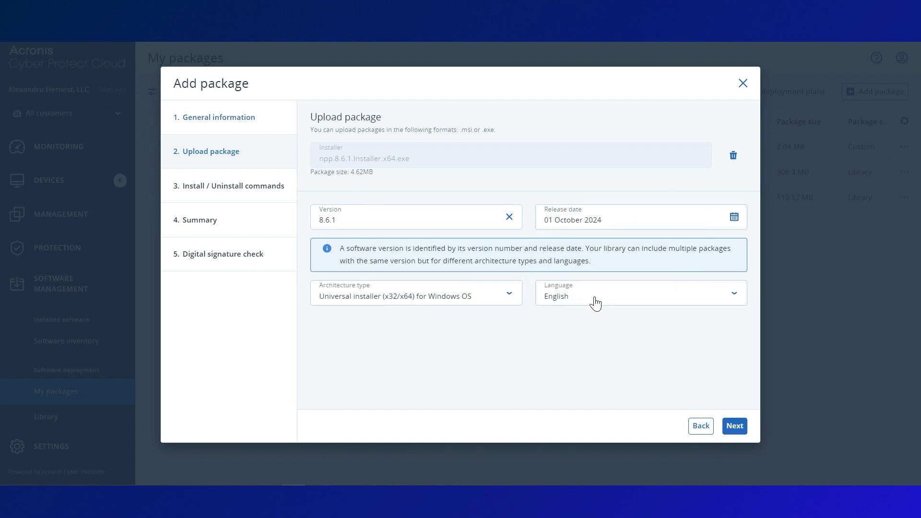
pyautogui.click(395, 296)
pyautogui.click(351, 367)
pyautogui.click(564, 305)
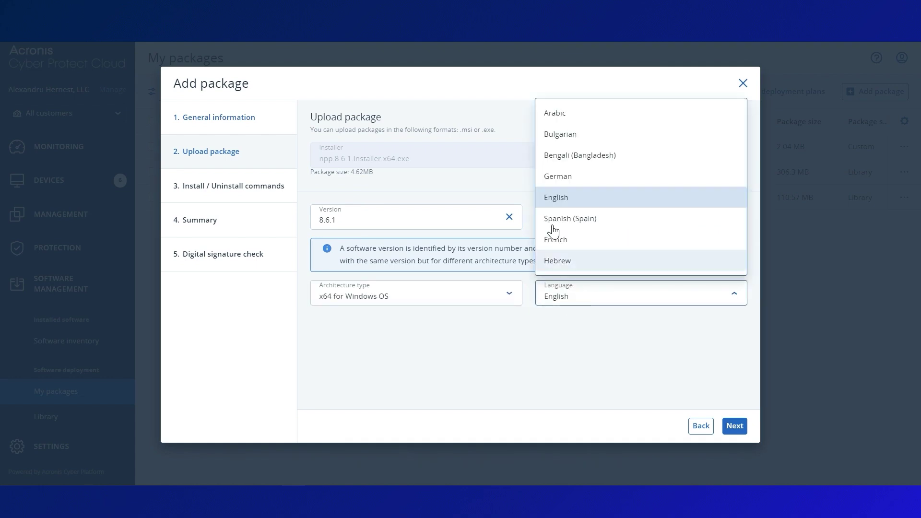
pyautogui.press('Escape')
pyautogui.click(735, 426)
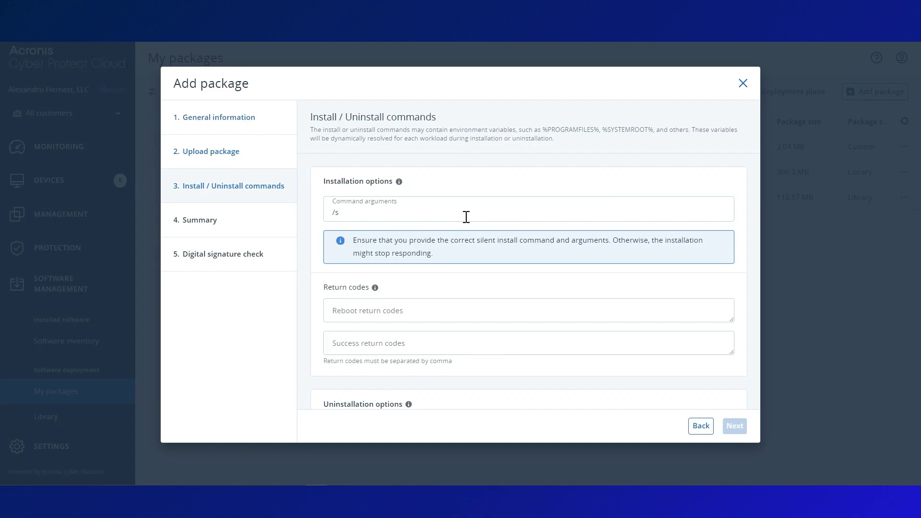
# Keep /s silent install arguments and switch the uninstallation option to Command line.
pyautogui.click(359, 210)
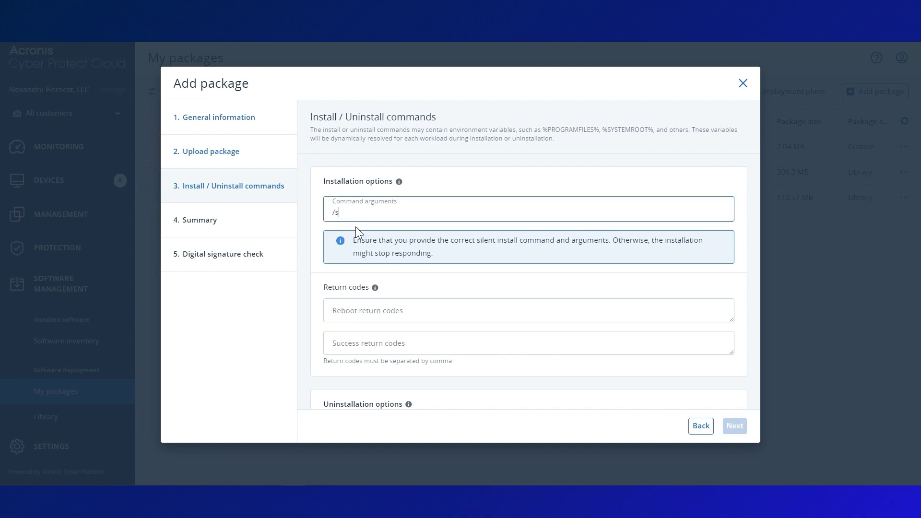
pyautogui.scroll(-5, 365, 344)
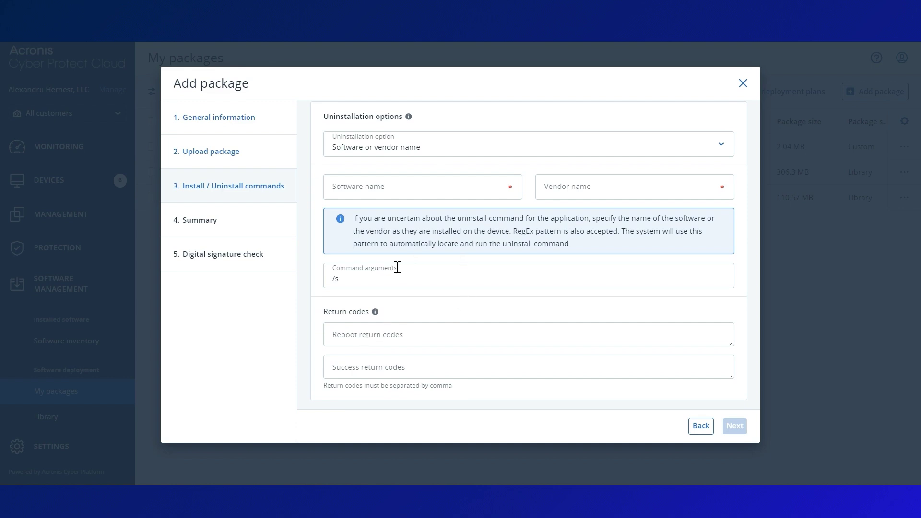
pyautogui.click(435, 148)
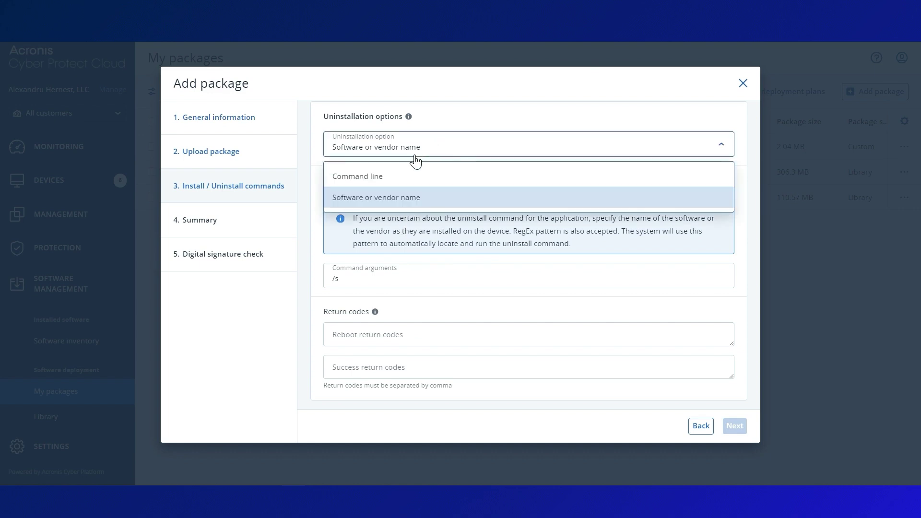
pyautogui.click(368, 176)
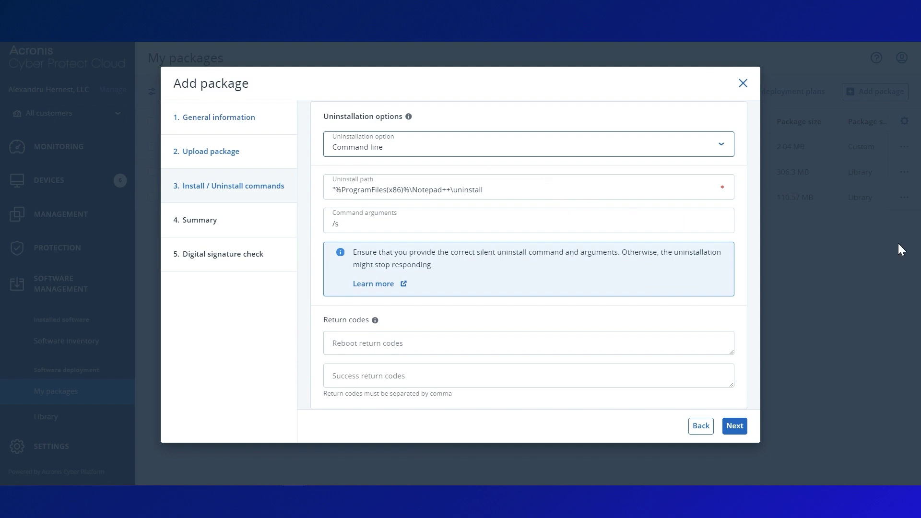
pyautogui.click(735, 426)
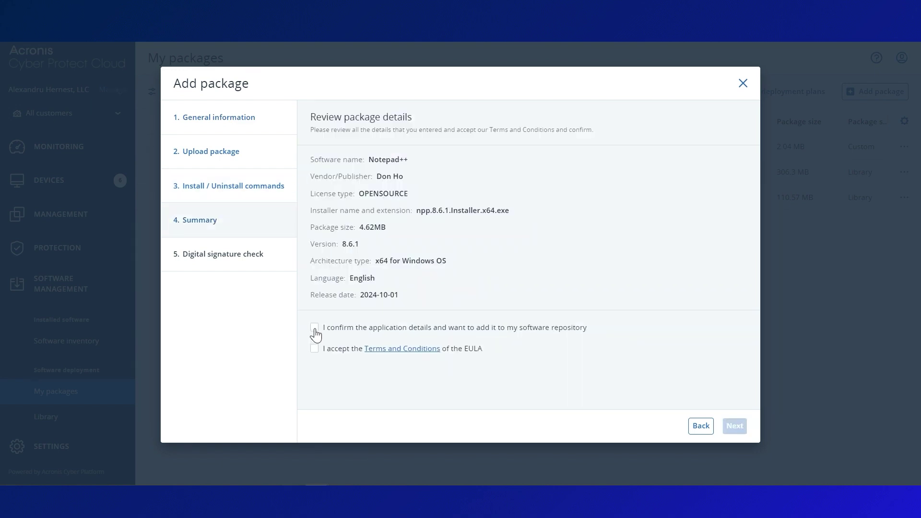
# Confirm the Notepad++ details and accept the EULA on the Summary step.
pyautogui.click(314, 328)
pyautogui.click(315, 349)
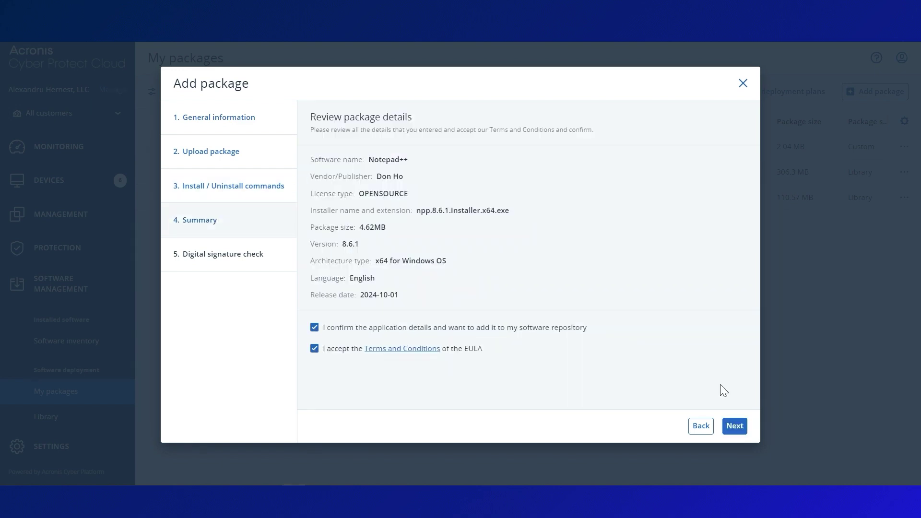
pyautogui.click(735, 426)
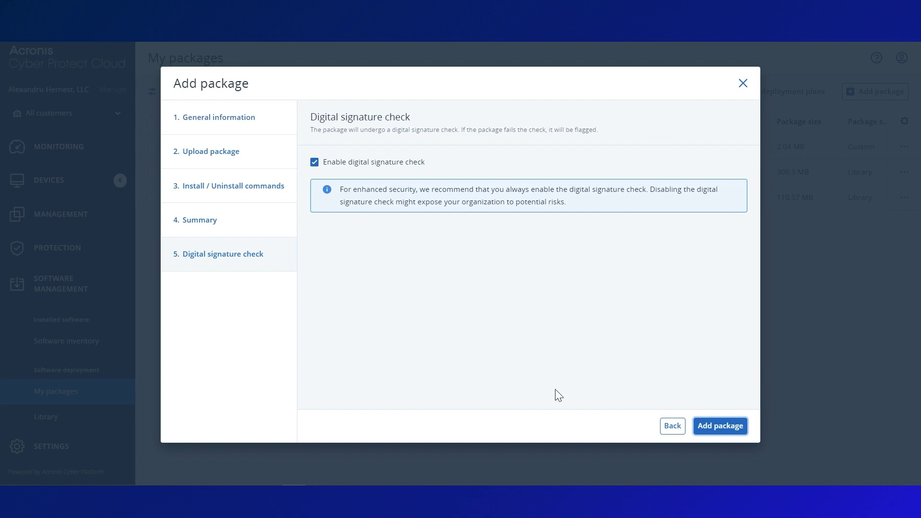
# Finish adding the Notepad++ 8.6.1 package, then select the Chrome row.
pyautogui.click(720, 432)
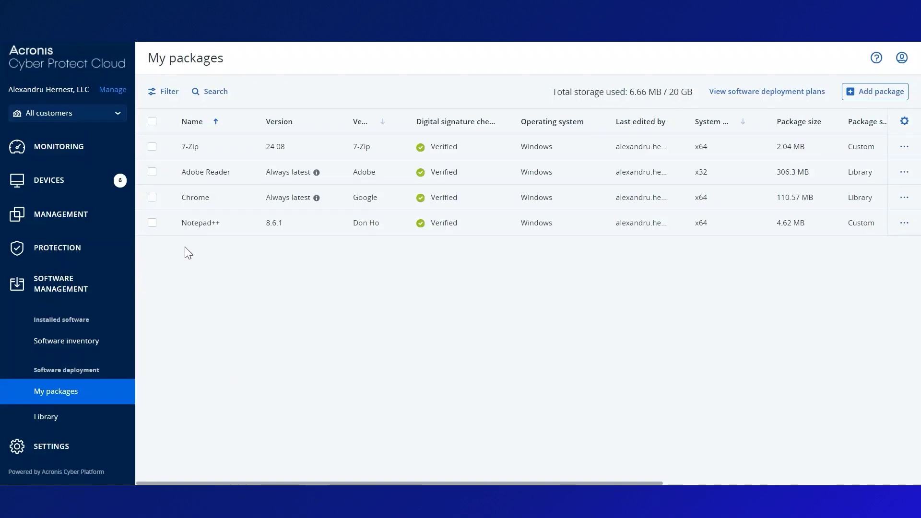
pyautogui.click(152, 198)
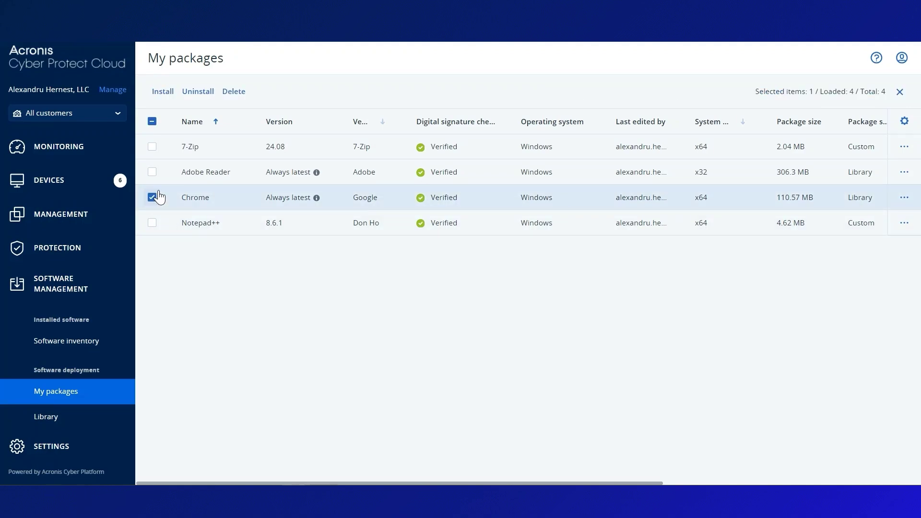
# Prepare a quick Chrome install with VM0-Gen1-Cx-Inc as the target device.
pyautogui.click(166, 89)
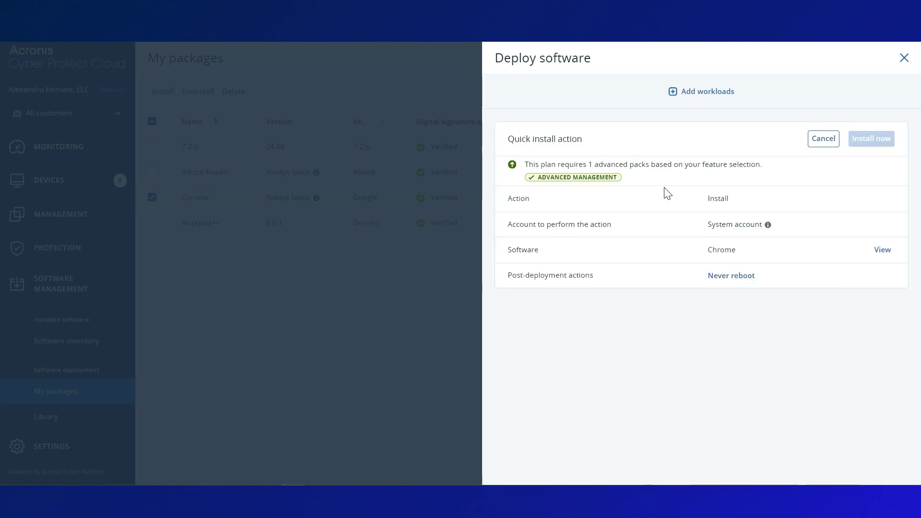
pyautogui.click(709, 92)
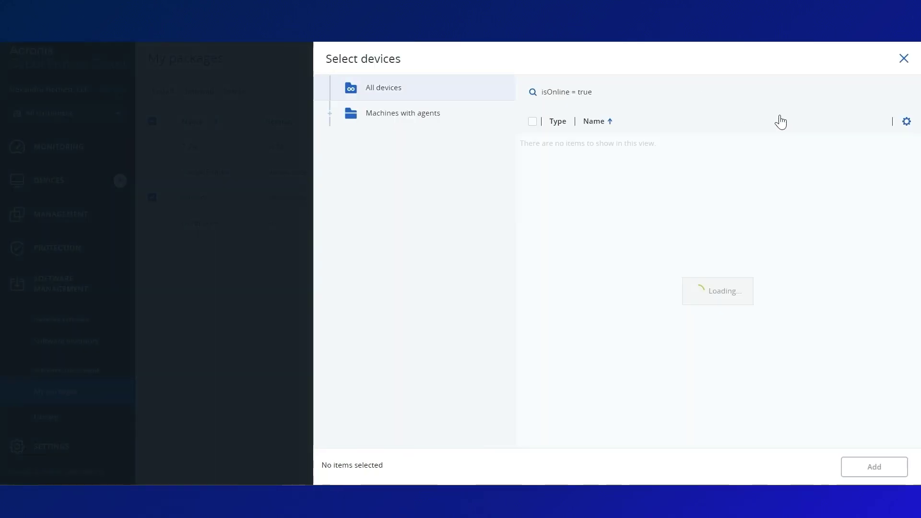
pyautogui.click(532, 172)
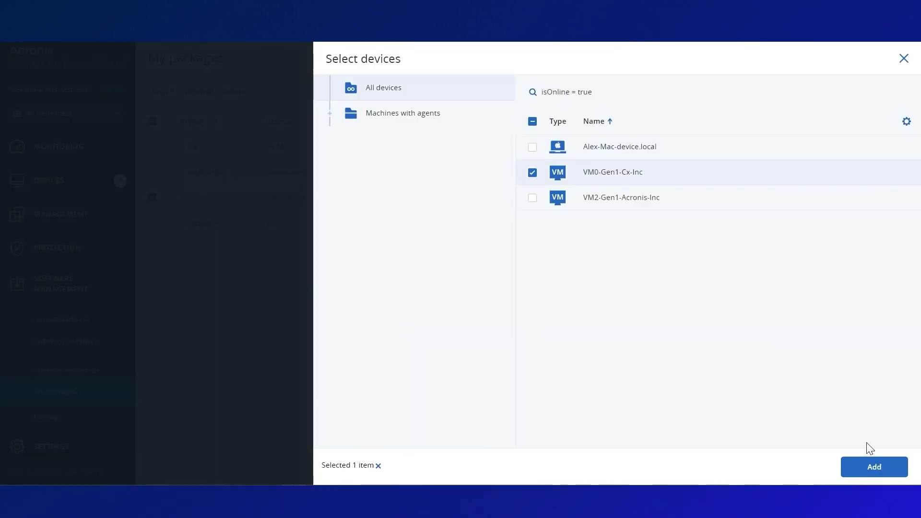
pyautogui.click(871, 468)
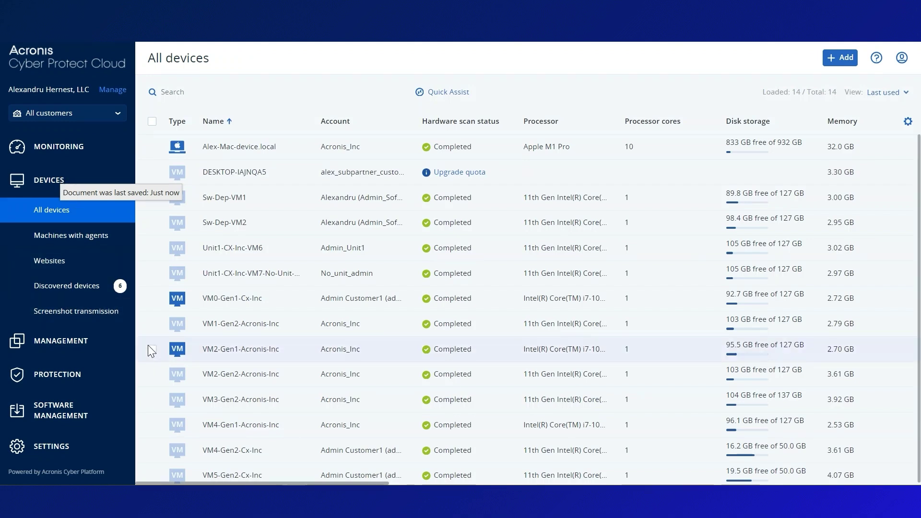
# Deploy Chrome to VM0-Gen1-Cx-Inc via the device's Deploy software action.
pyautogui.click(152, 300)
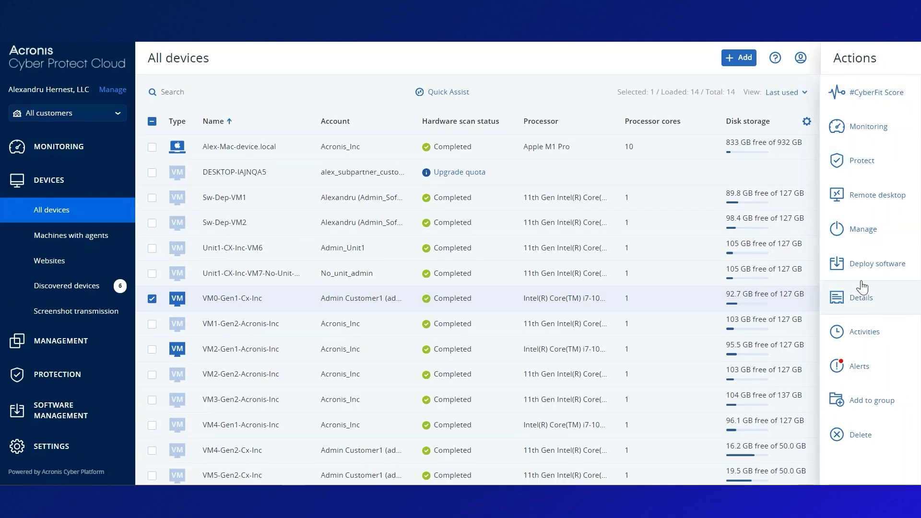
pyautogui.click(863, 263)
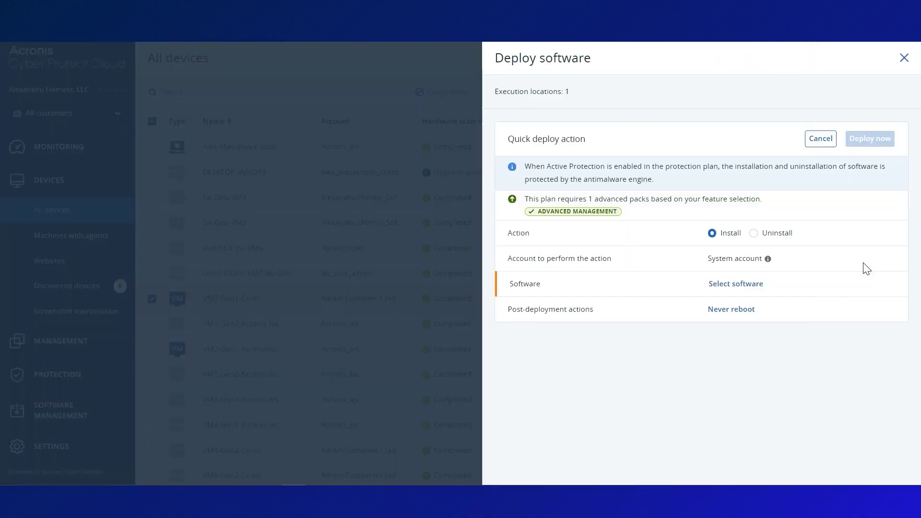
pyautogui.click(721, 284)
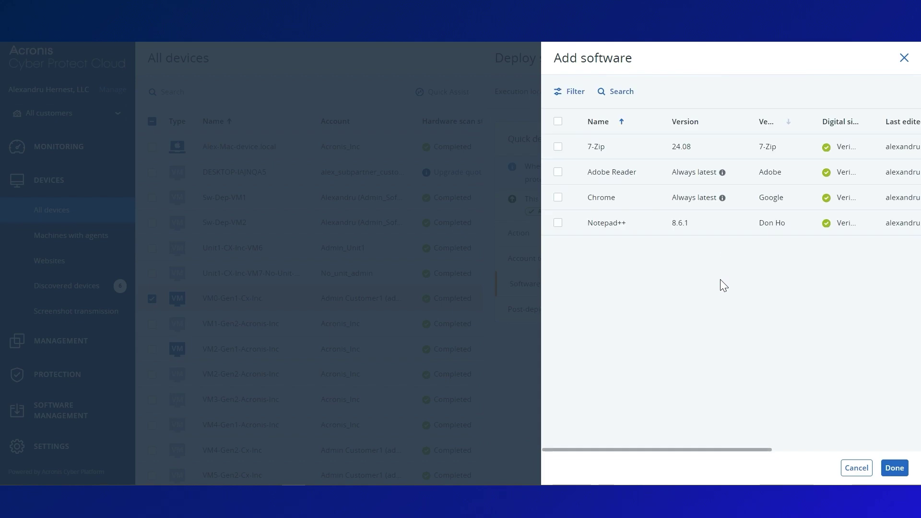
pyautogui.click(558, 197)
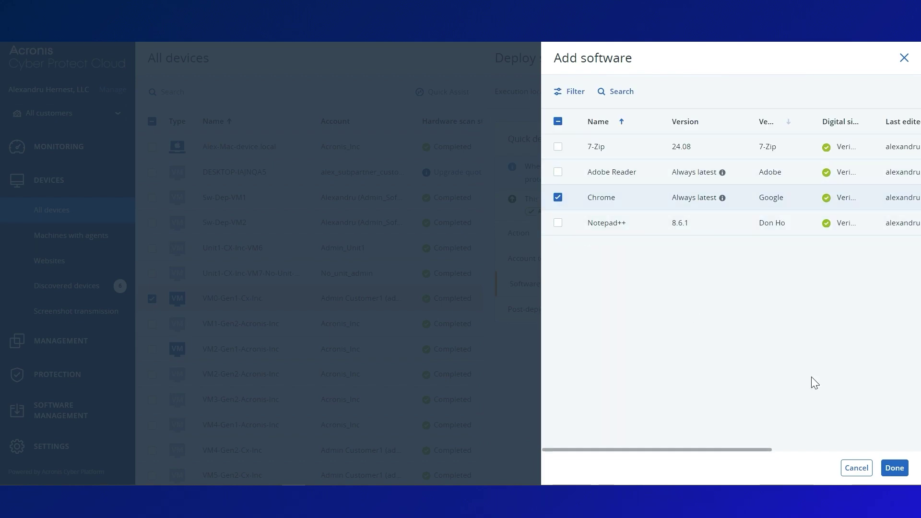
pyautogui.click(894, 463)
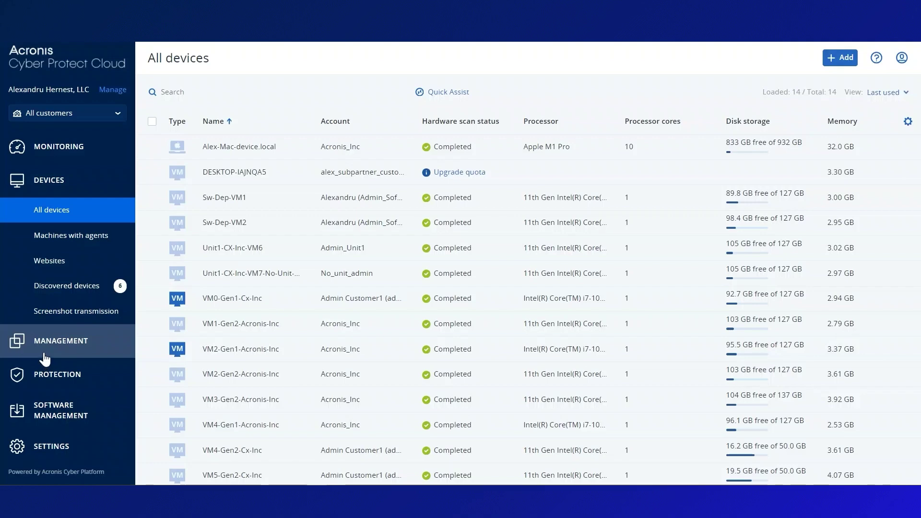
pyautogui.click(45, 357)
# Create a software deployment plan targeting VM0-Gen1-Cx-Inc and VM2-Gen1-Acronis-Inc.
pyautogui.click(67, 343)
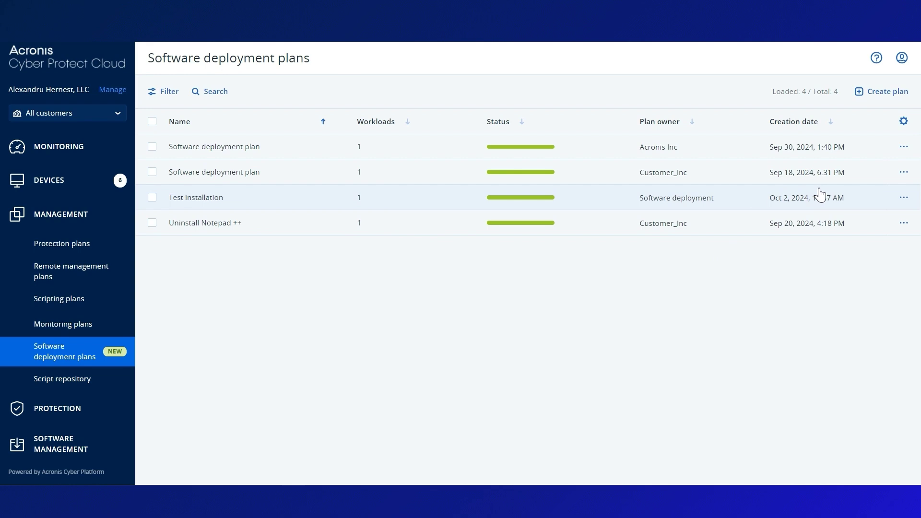
pyautogui.click(869, 94)
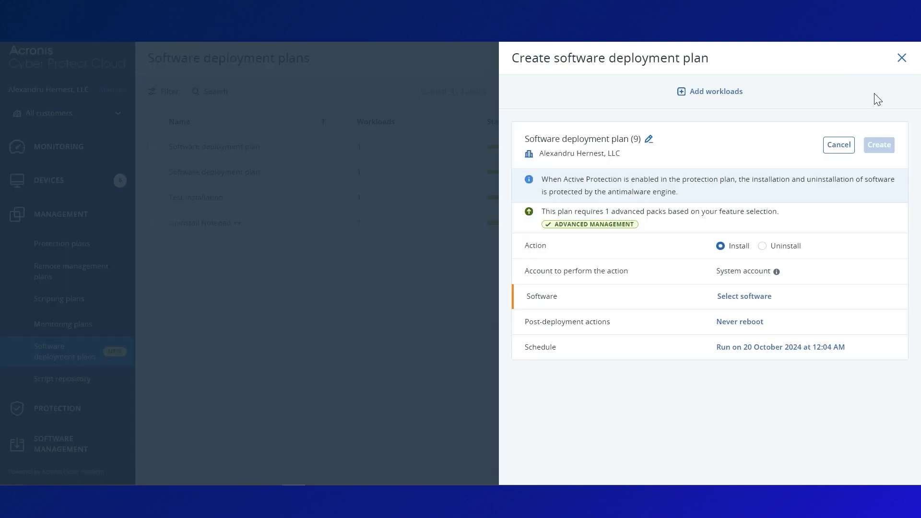
pyautogui.click(713, 96)
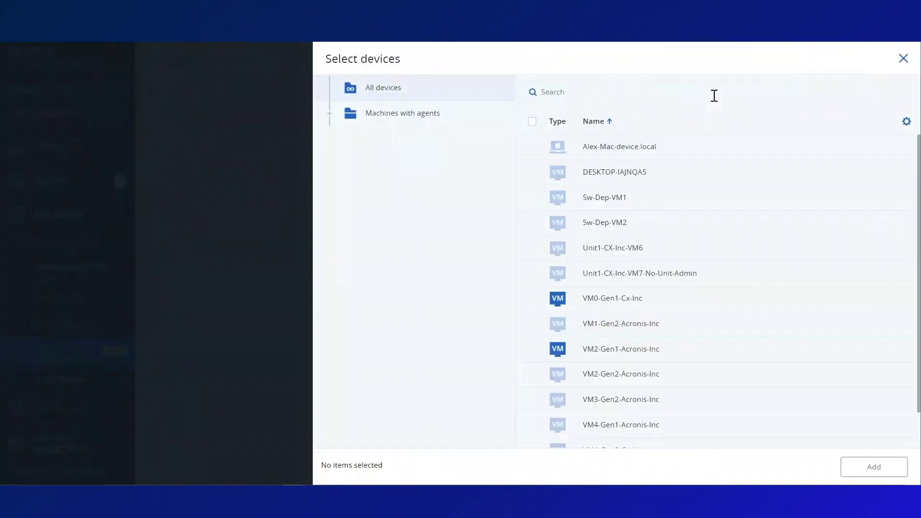
pyautogui.click(532, 299)
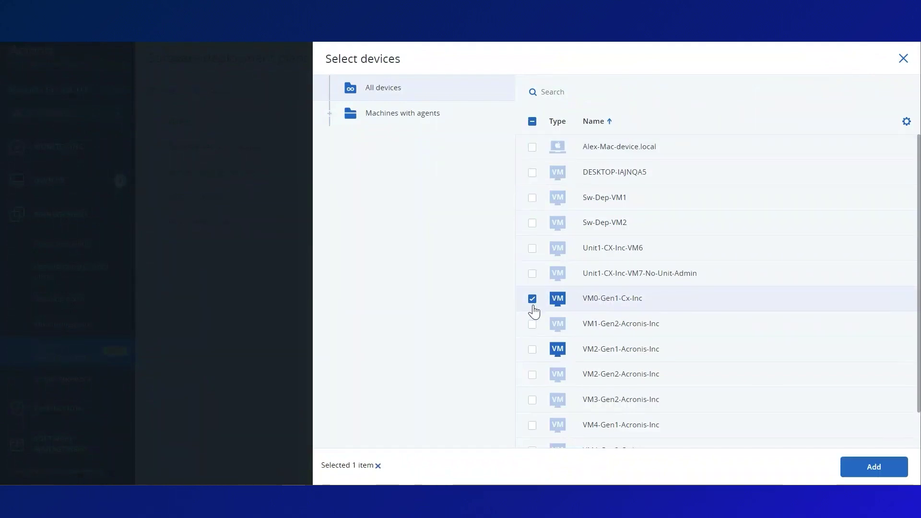
pyautogui.click(532, 349)
pyautogui.click(861, 465)
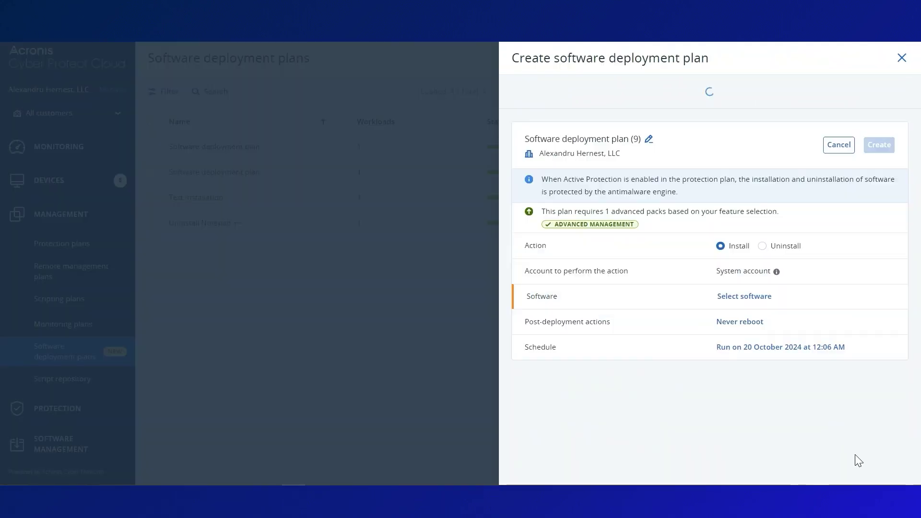
# Rename the new deployment plan to 'Onboarding'.
pyautogui.click(649, 139)
pyautogui.moveTo(475, 126); pyautogui.dragTo(282, 138)
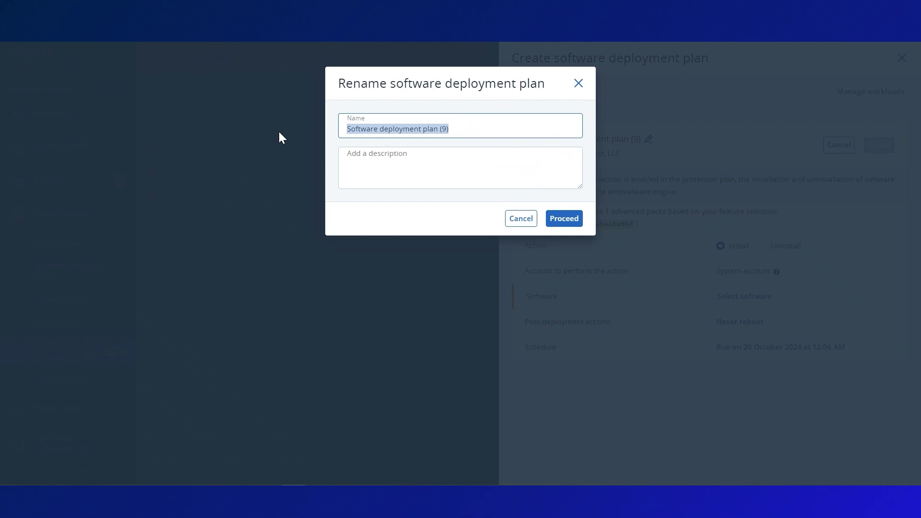
pyautogui.write('Onboa')
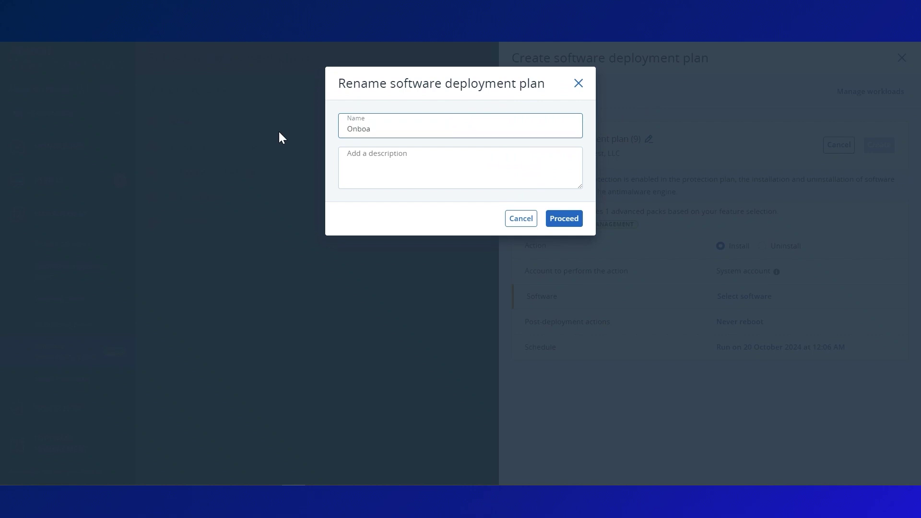
pyautogui.write('rding')
pyautogui.press('Return')
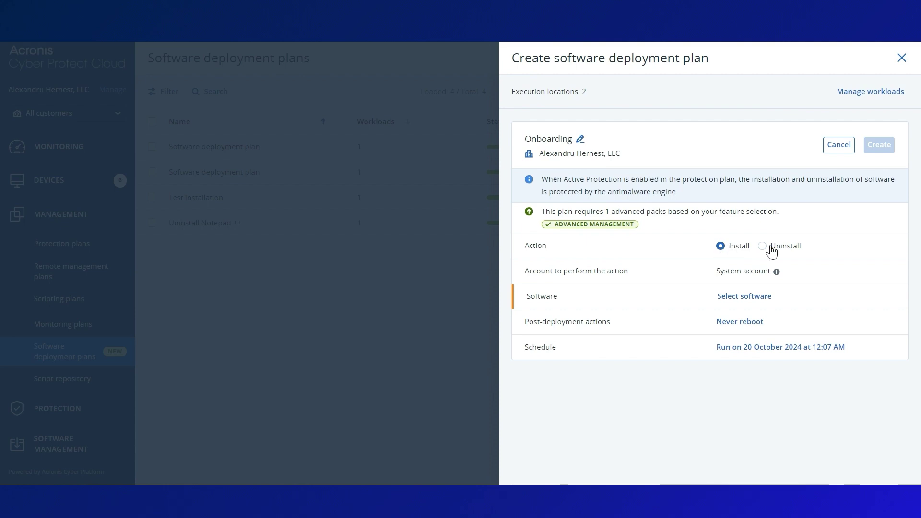
pyautogui.click(739, 297)
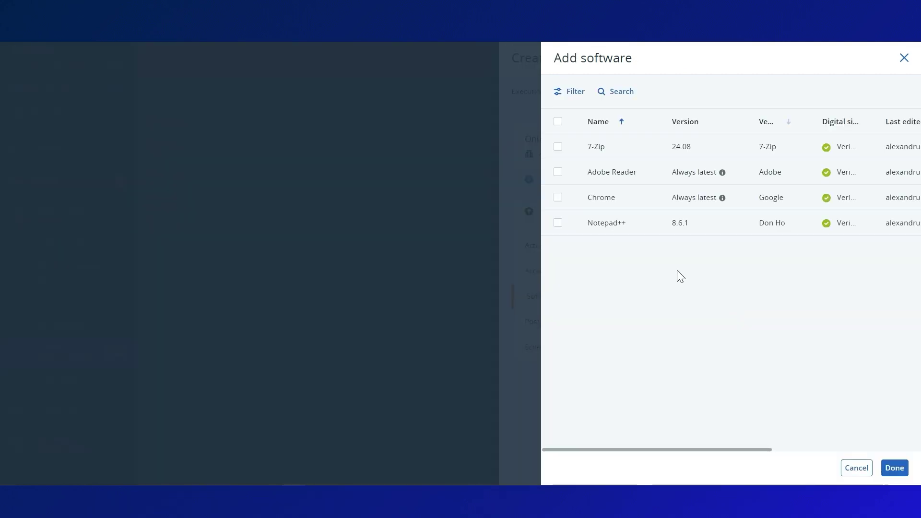
# Add Adobe Reader and Chrome to the Onboarding plan's software list.
pyautogui.click(557, 172)
pyautogui.click(558, 197)
pyautogui.click(894, 469)
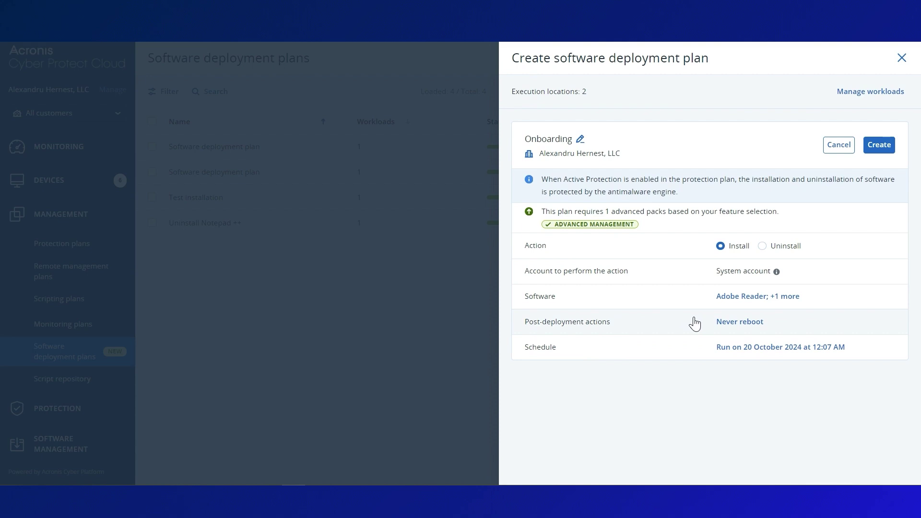
# Schedule the plan to run once on 20 October 2024 at 12:07 AM and create it.
pyautogui.click(566, 353)
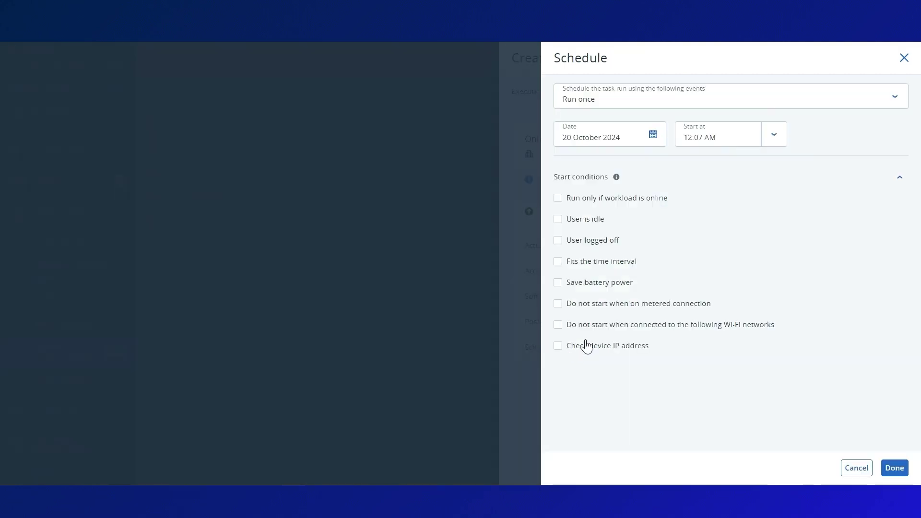
pyautogui.click(643, 102)
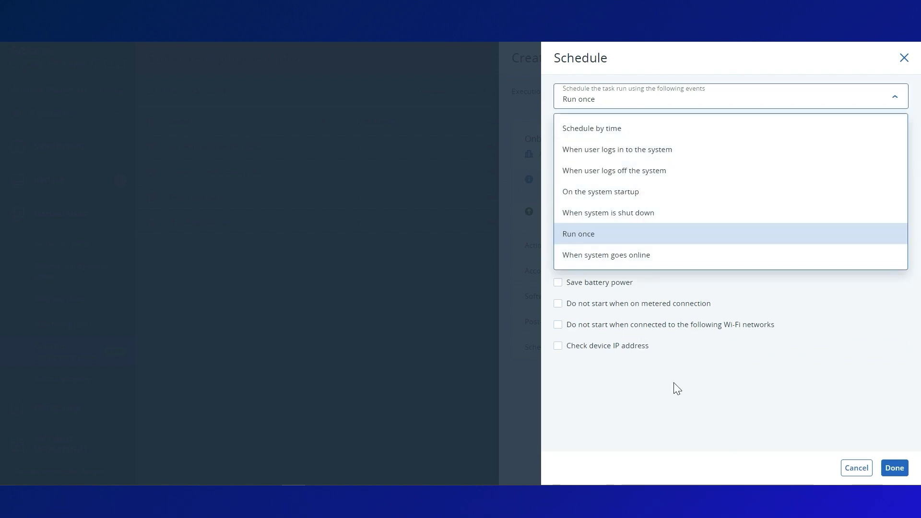
pyautogui.click(695, 392)
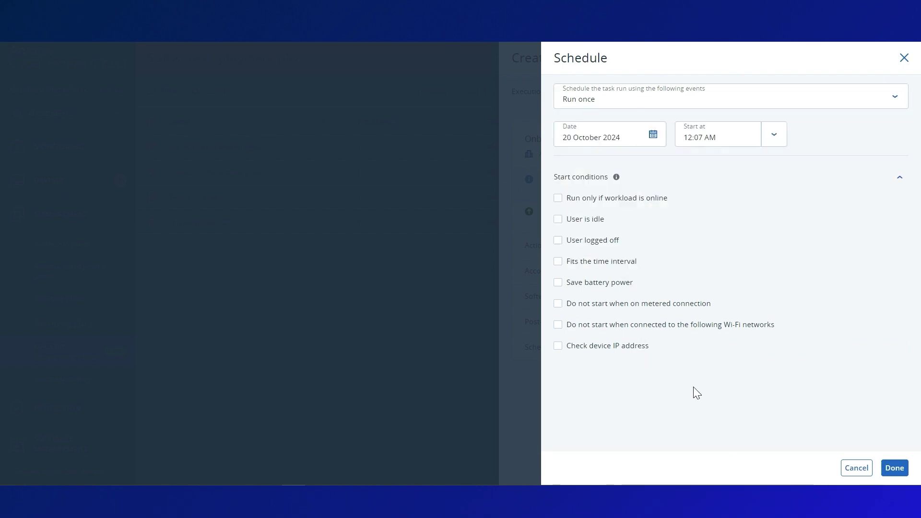
pyautogui.click(893, 469)
pyautogui.click(879, 144)
pyautogui.moveTo(679, 192); pyautogui.dragTo(590, 187)
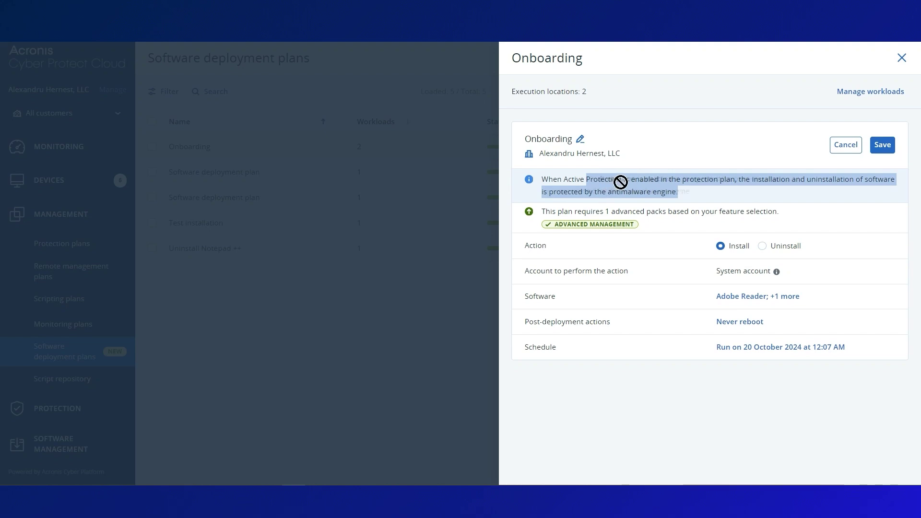
# Save the Onboarding software deployment plan.
pyautogui.moveTo(691, 193); pyautogui.dragTo(531, 192)
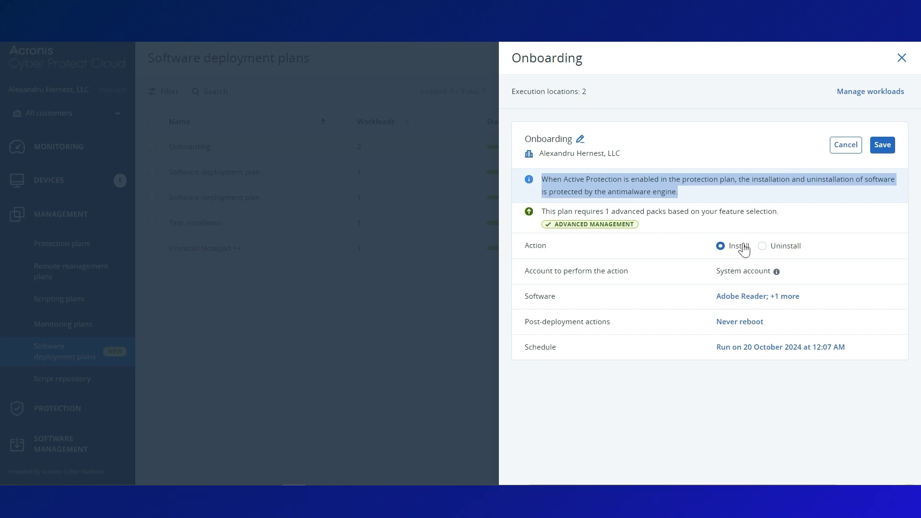
pyautogui.click(884, 145)
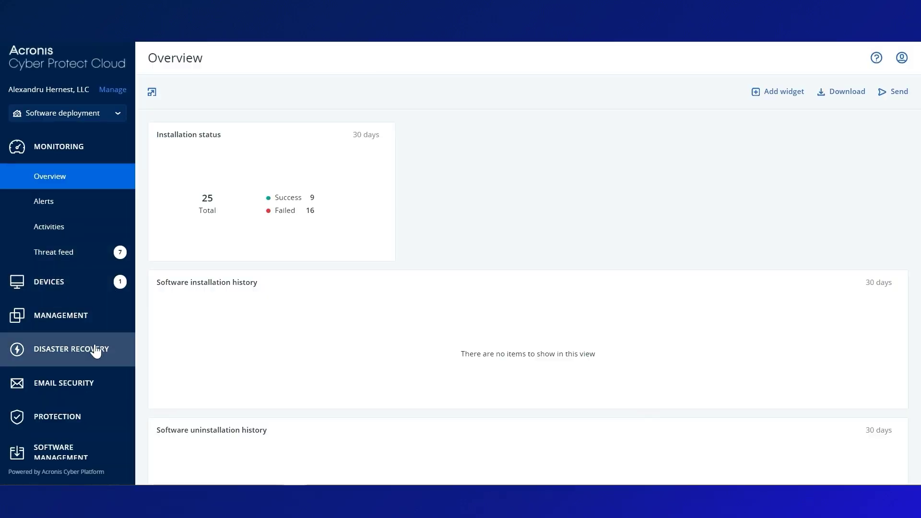
# Open the Software inventory of installed software.
pyautogui.scroll(-2, 80, 384)
pyautogui.click(66, 360)
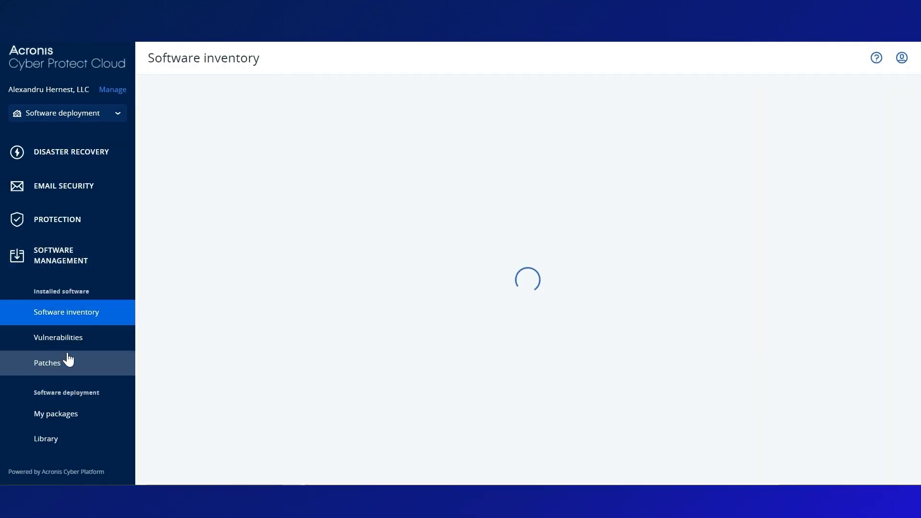
pyautogui.scroll(-1, 68, 359)
pyautogui.scroll(-2, 70, 352)
# Review the 13 packages in My packages (7-Zip to Zoom), then go back to Monitoring Overview.
pyautogui.click(67, 287)
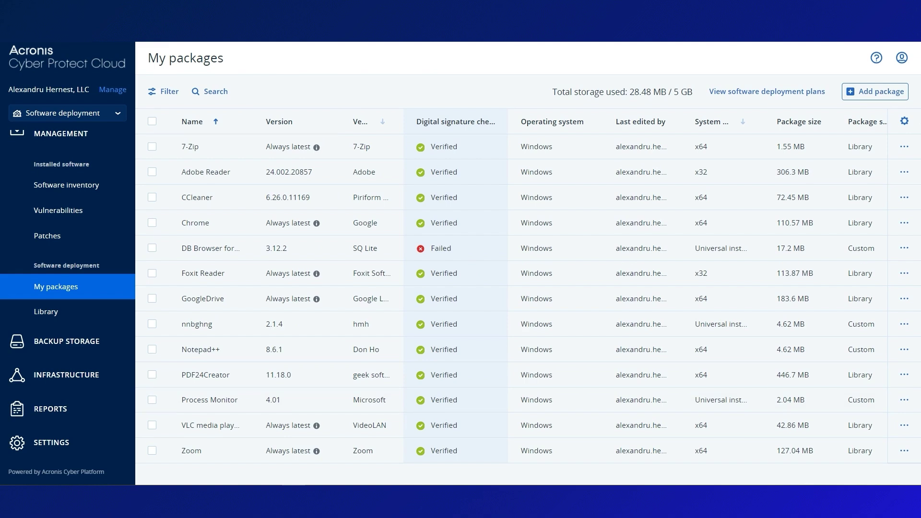
pyautogui.scroll(2, 67, 288)
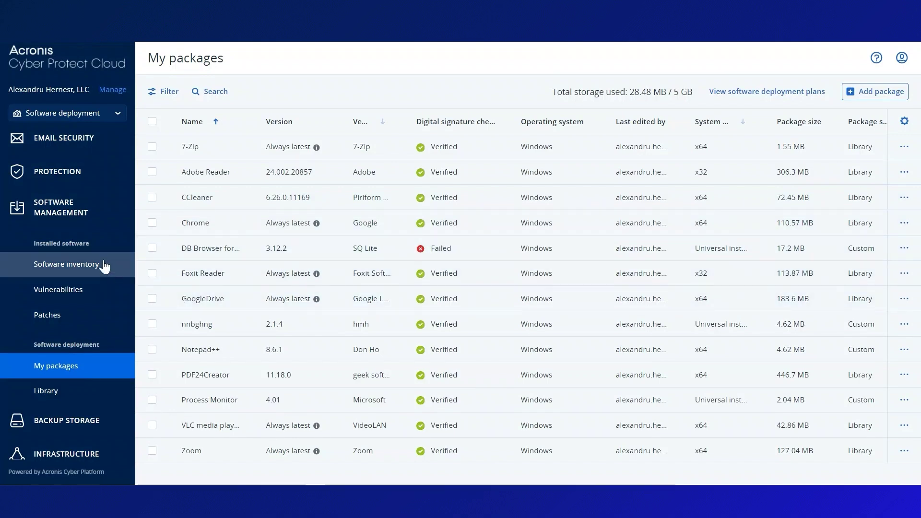
pyautogui.scroll(2, 67, 246)
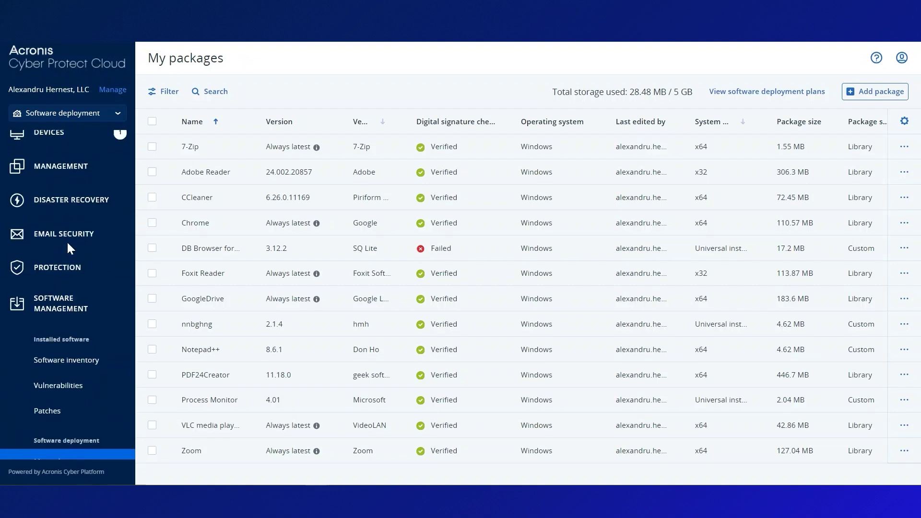
pyautogui.scroll(1, 67, 241)
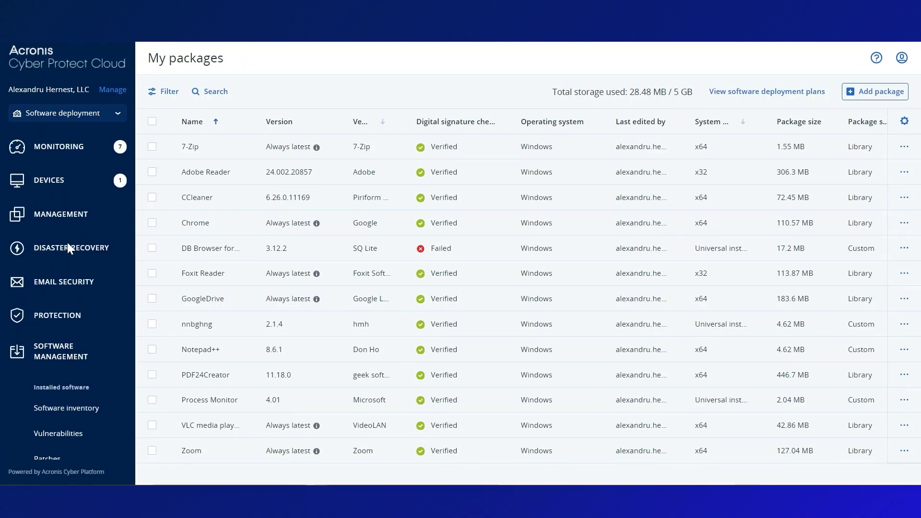
pyautogui.click(66, 150)
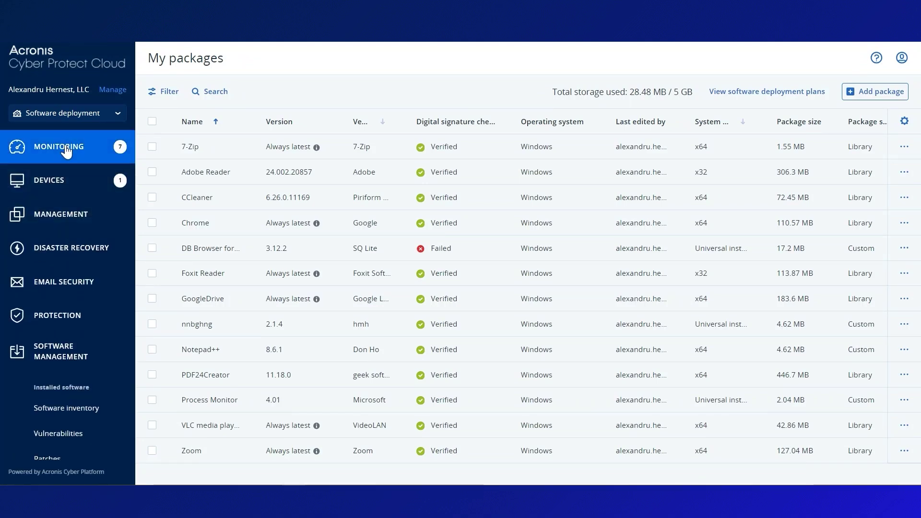